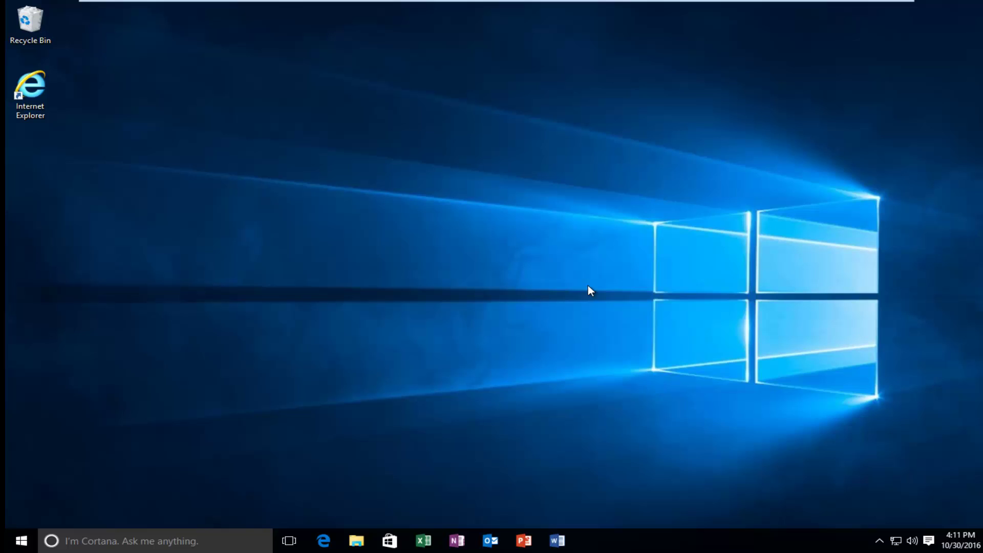
- Search the Start menu for 'control panel' and open Control Panel from the results
left_click(15, 543)
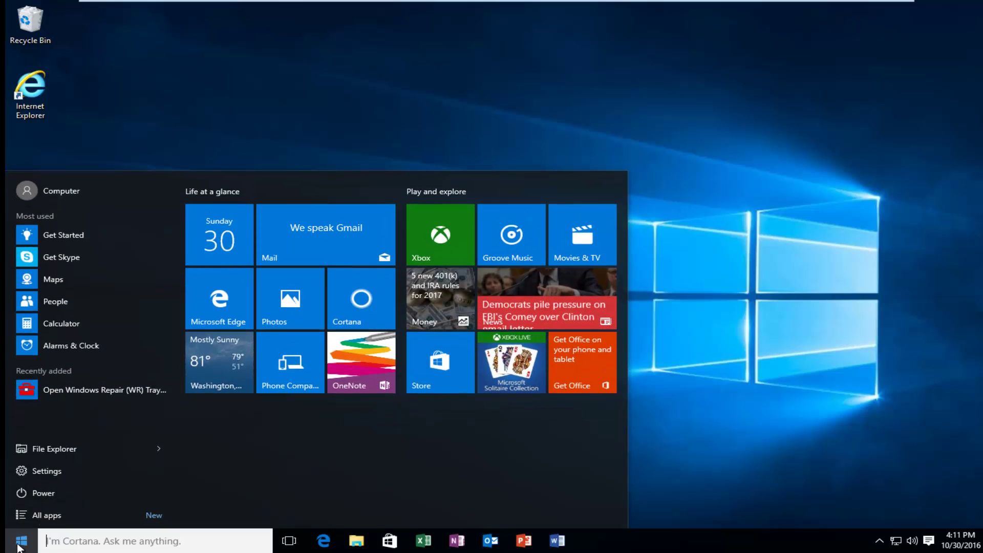
left_click(79, 539)
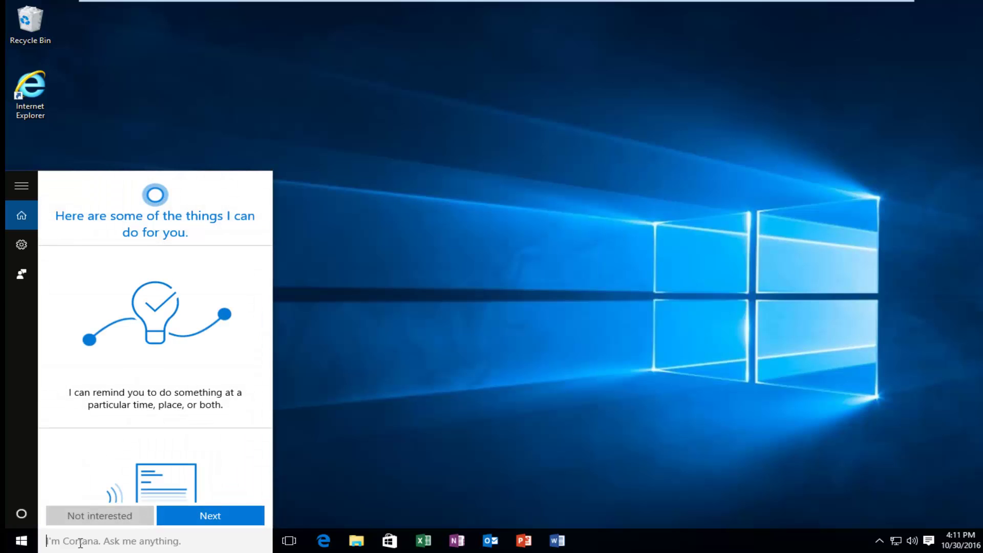
type("control panel")
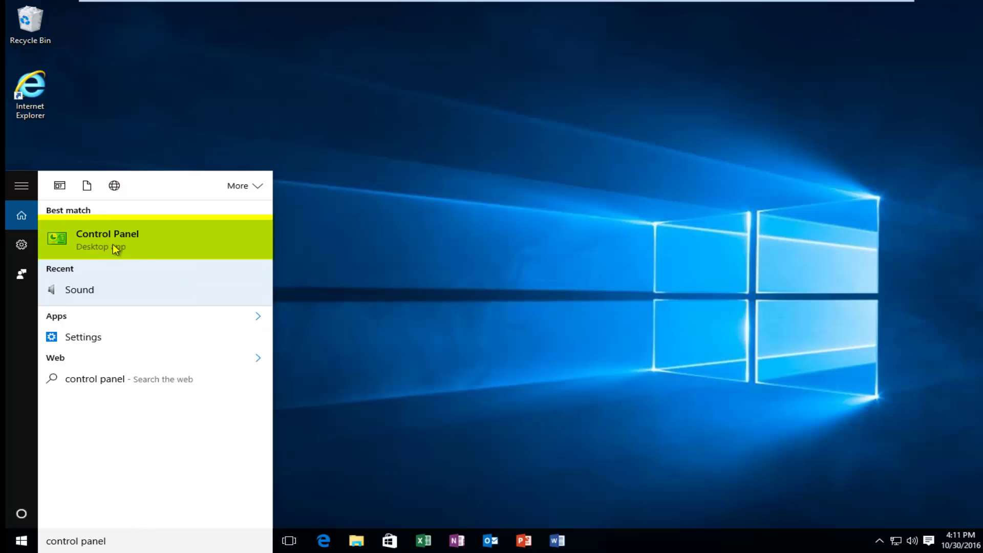
left_click(88, 240)
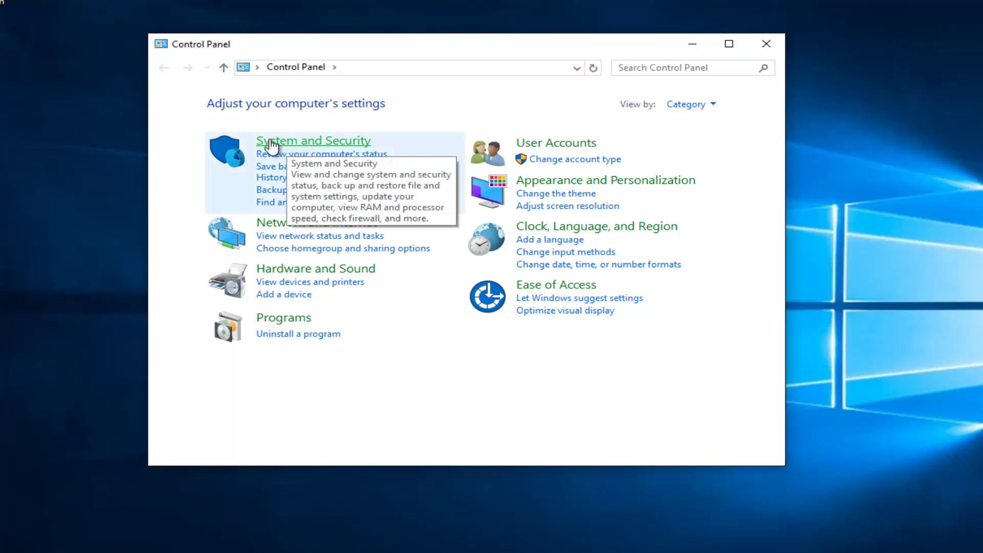
- Go into System and Security and open the Administrative Tools folder
left_click(323, 142)
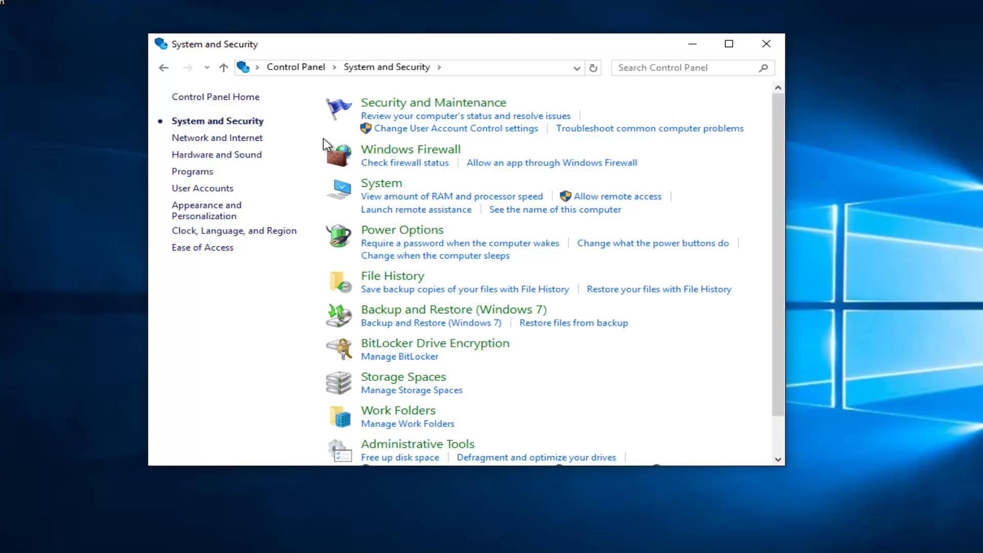
left_click_drag(781, 156, 784, 194)
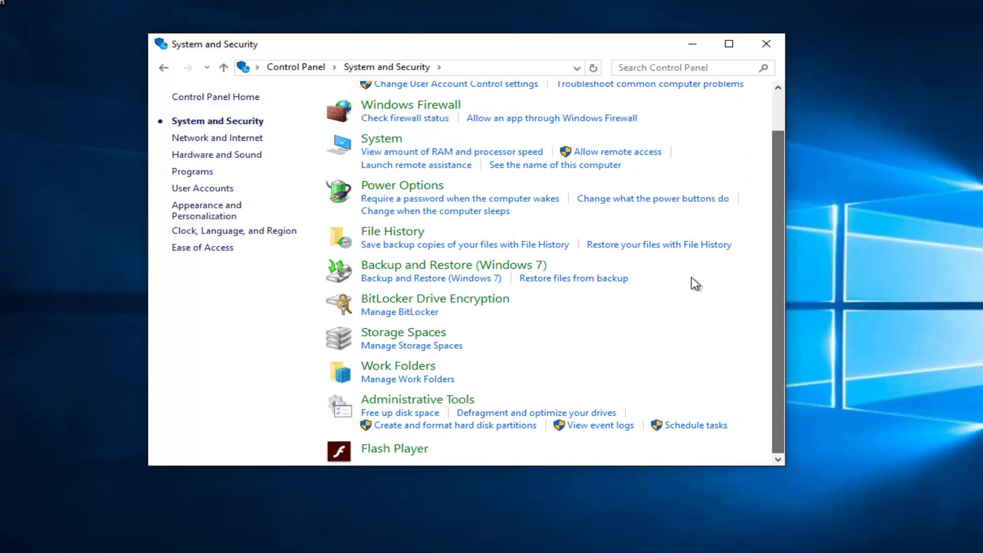
left_click(421, 401)
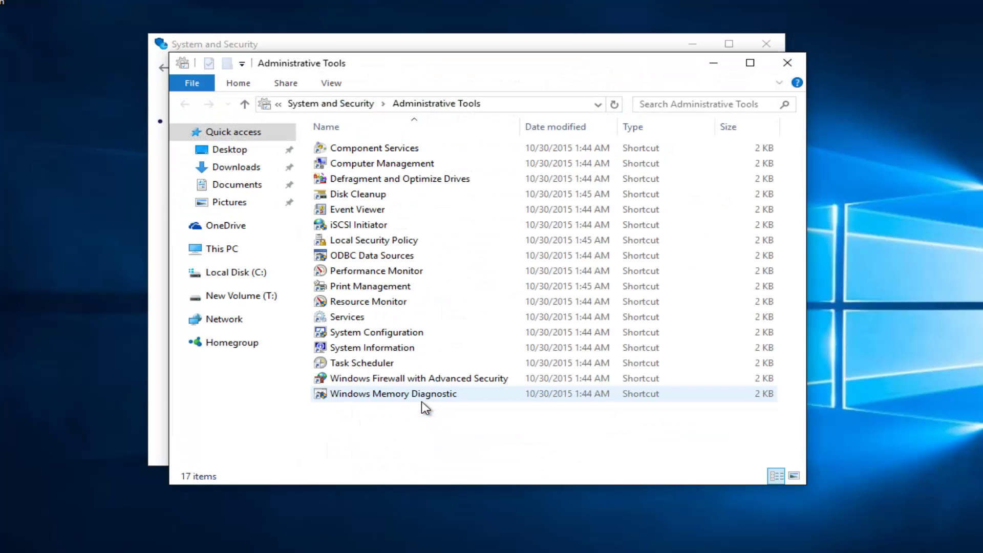
- Launch Services, then close the Administrative Tools and System and Security windows
double_click(349, 322)
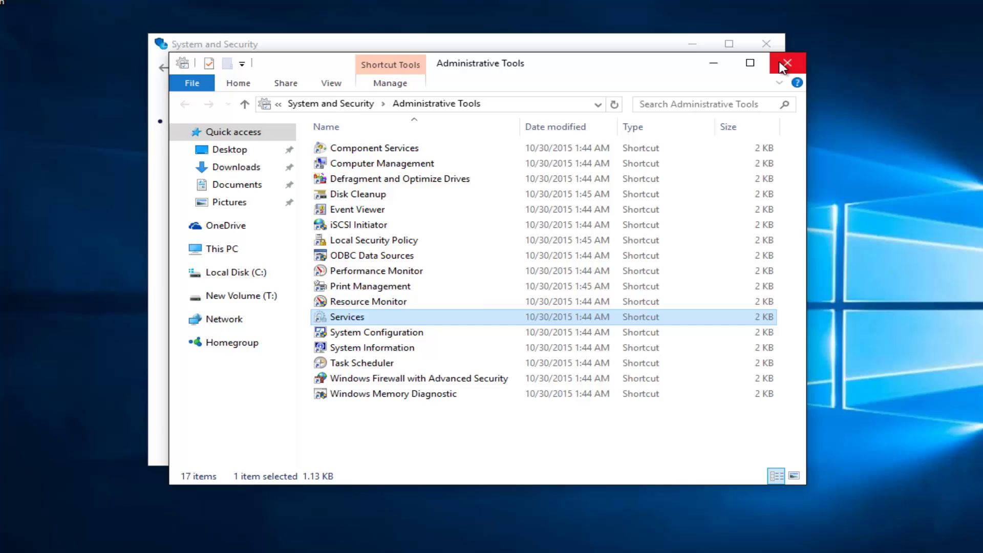
left_click(788, 63)
left_click(765, 43)
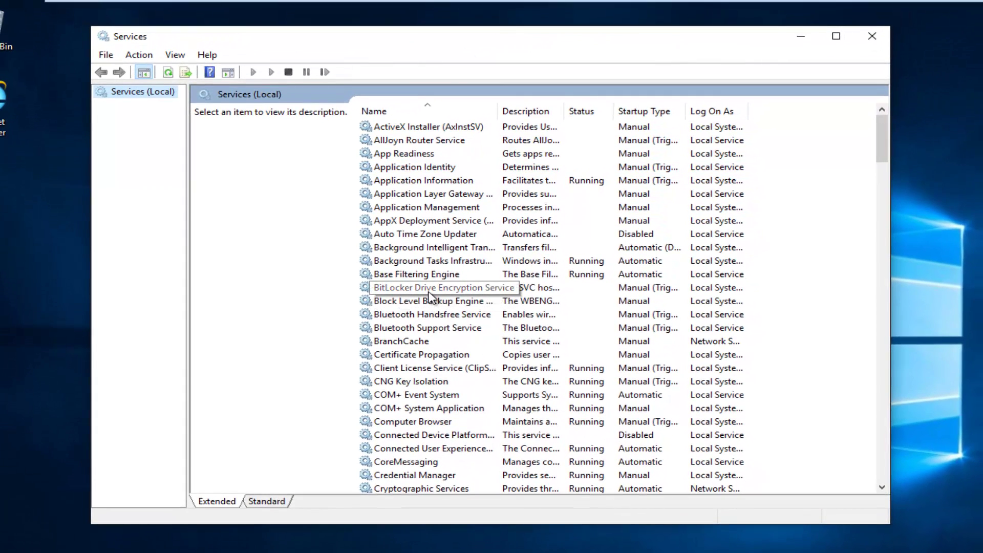
- Scroll the services list and select Distributed Link Tracking Client
left_click(413, 328)
scroll(412, 326, "down", 5)
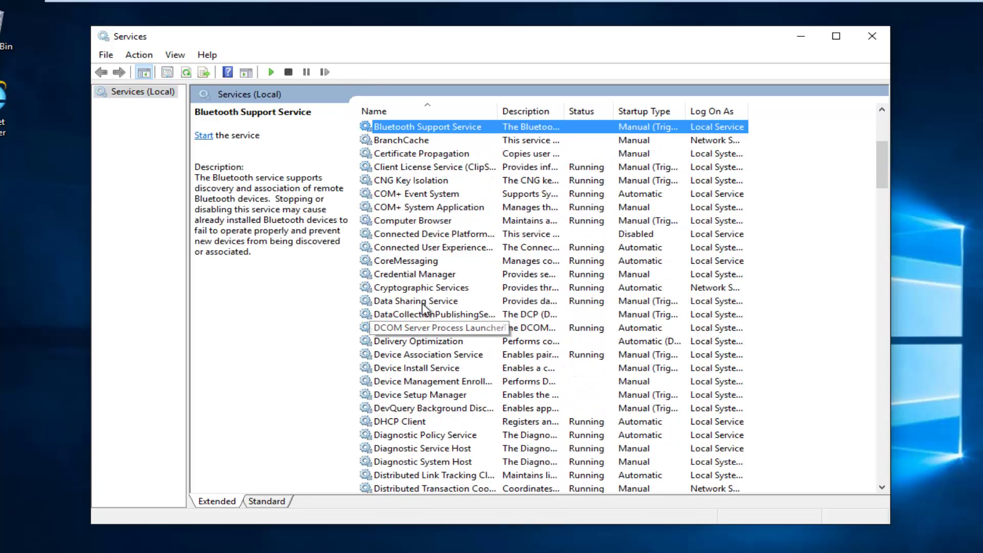
scroll(425, 336, "down", 2)
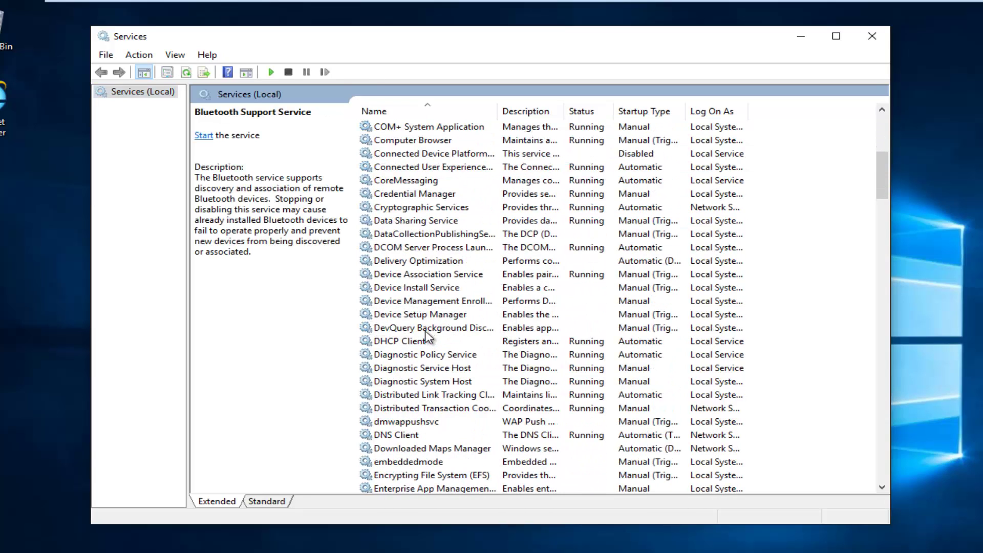
left_click(404, 395)
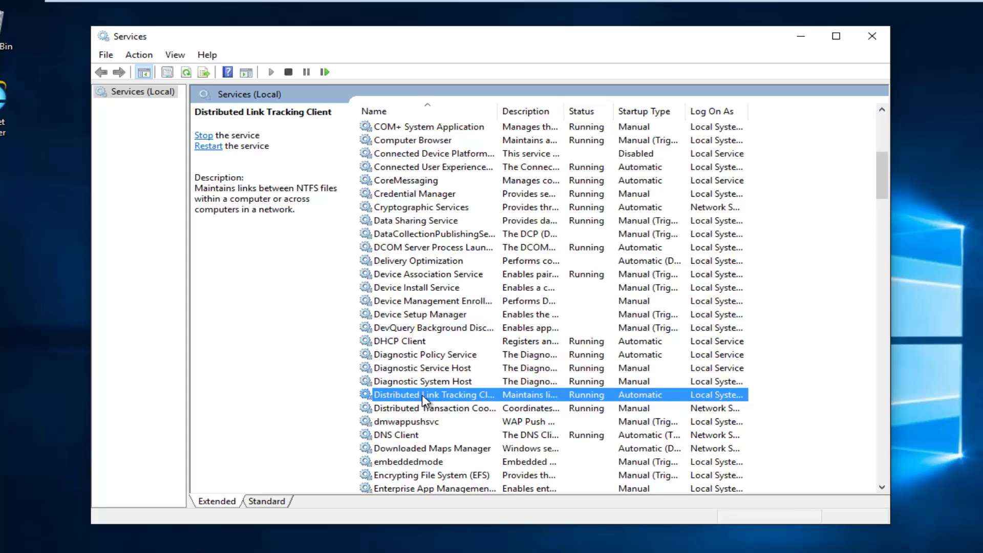
- Set Distributed Link Tracking Client's startup type to Disabled in its Properties and apply it
right_click(423, 395)
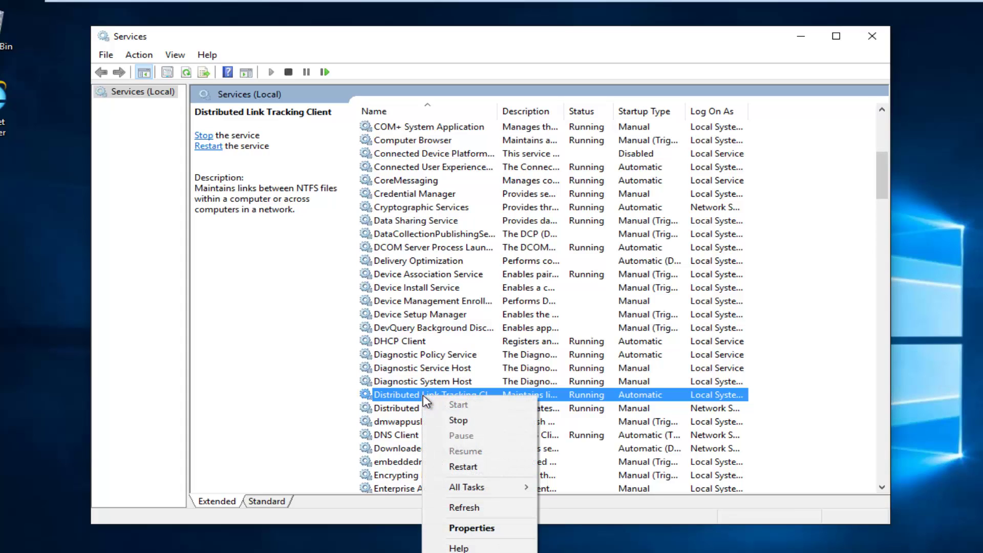
left_click(468, 528)
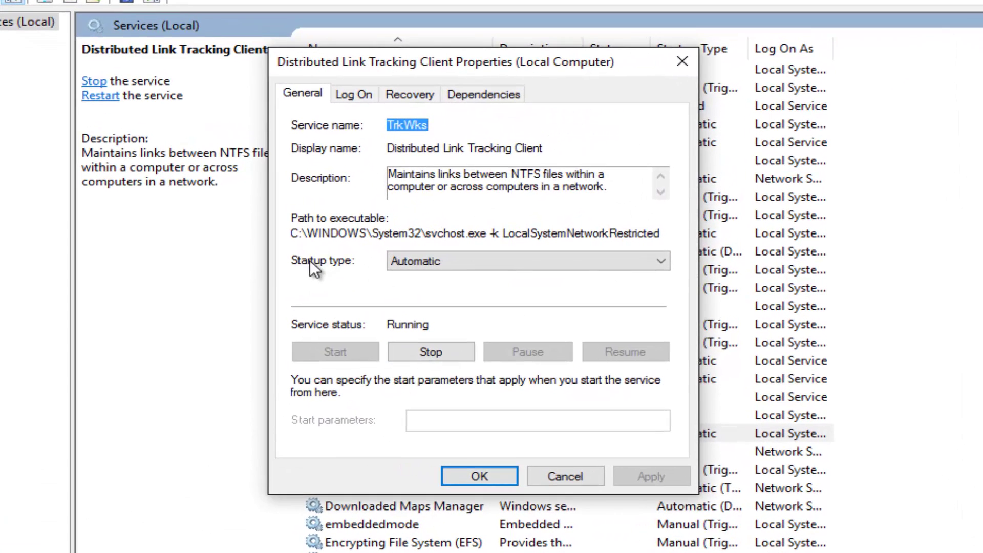
left_click(661, 264)
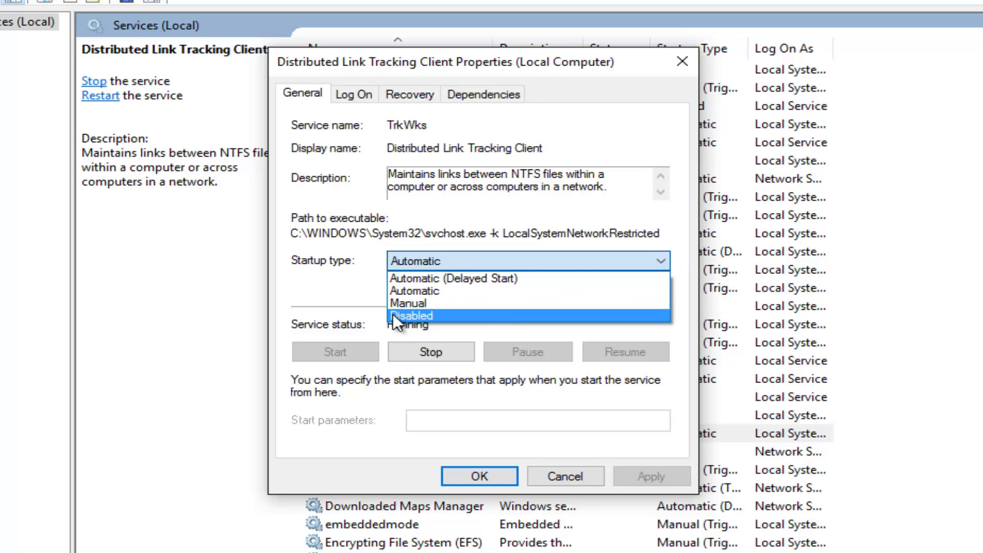
left_click(407, 316)
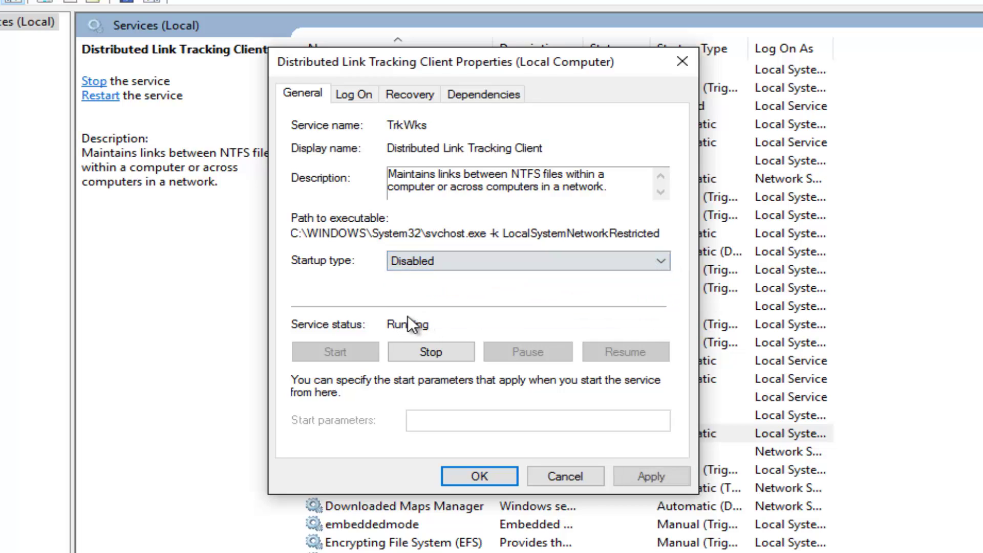
left_click(622, 475)
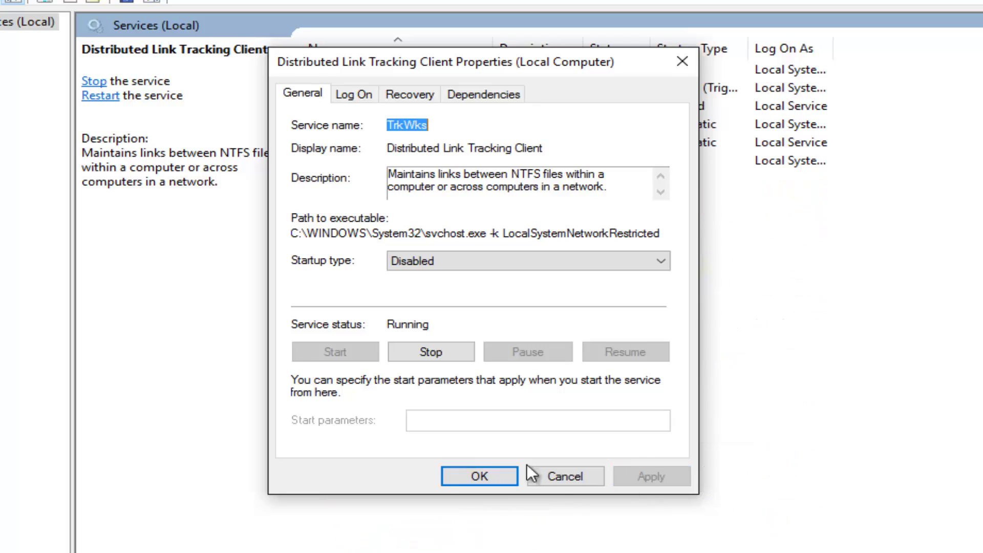
left_click(469, 478)
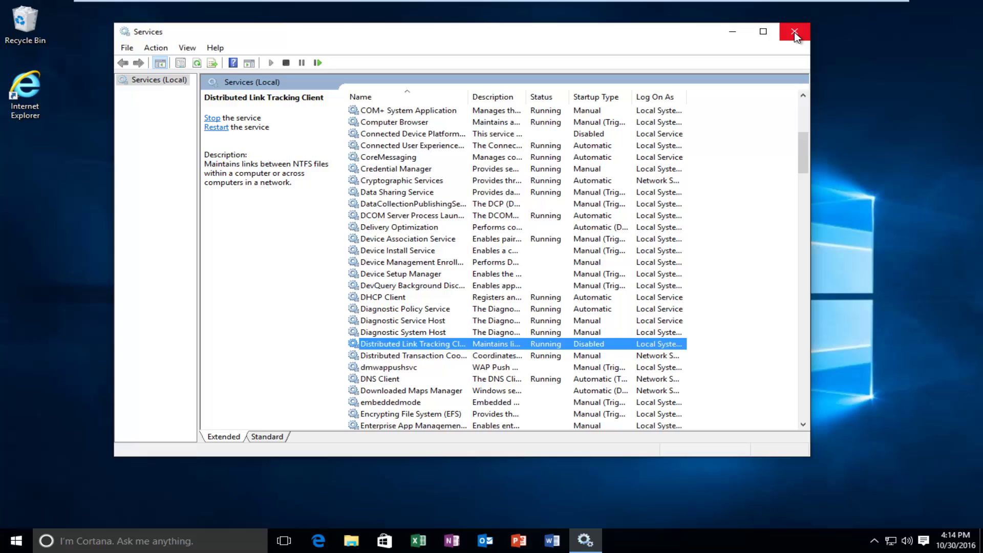
- Close Services and launch Command Prompt (Admin) from the Start button's Win+X menu
left_click(795, 32)
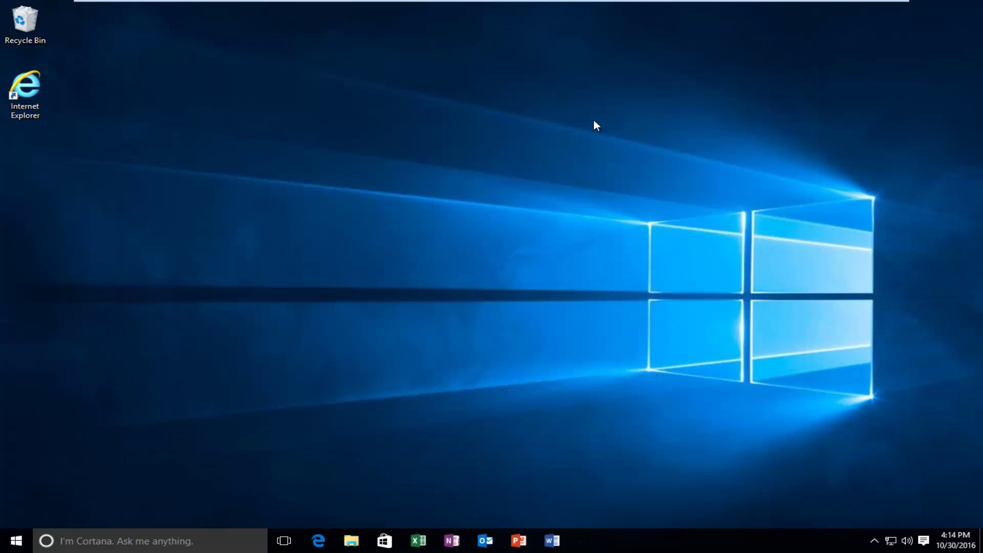
right_click(26, 540)
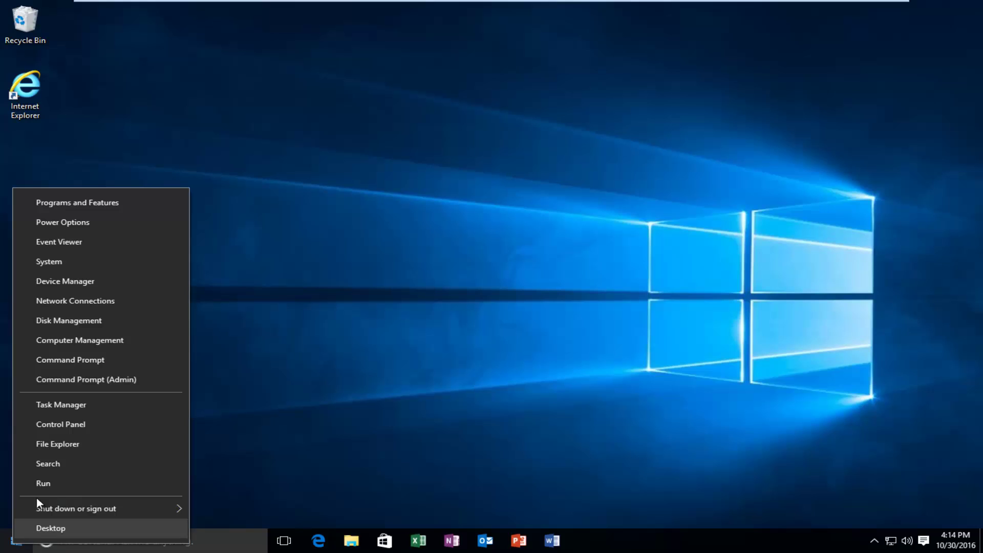
left_click(91, 380)
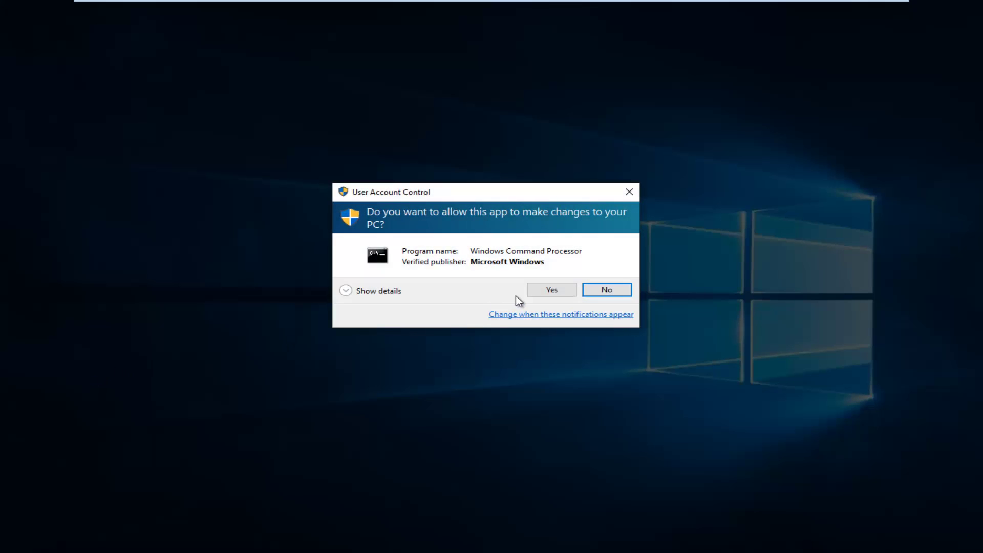
- Allow the elevated Command Prompt and switch to drive T:
left_click(554, 291)
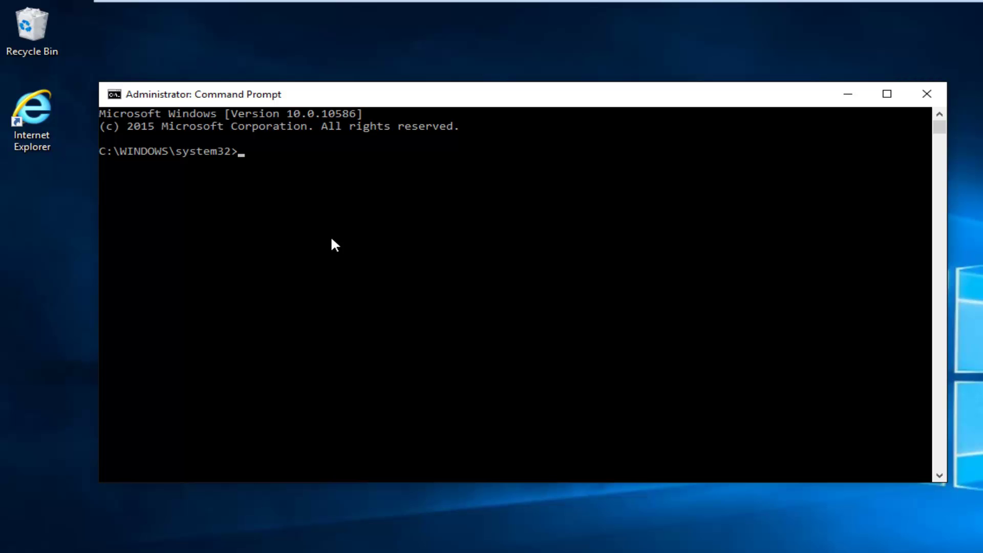
type("T:")
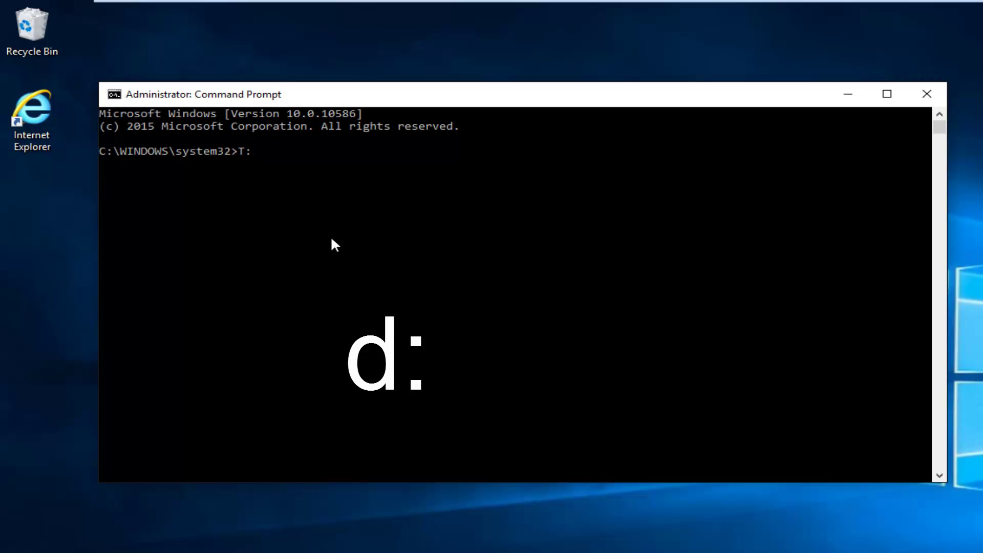
key("Return")
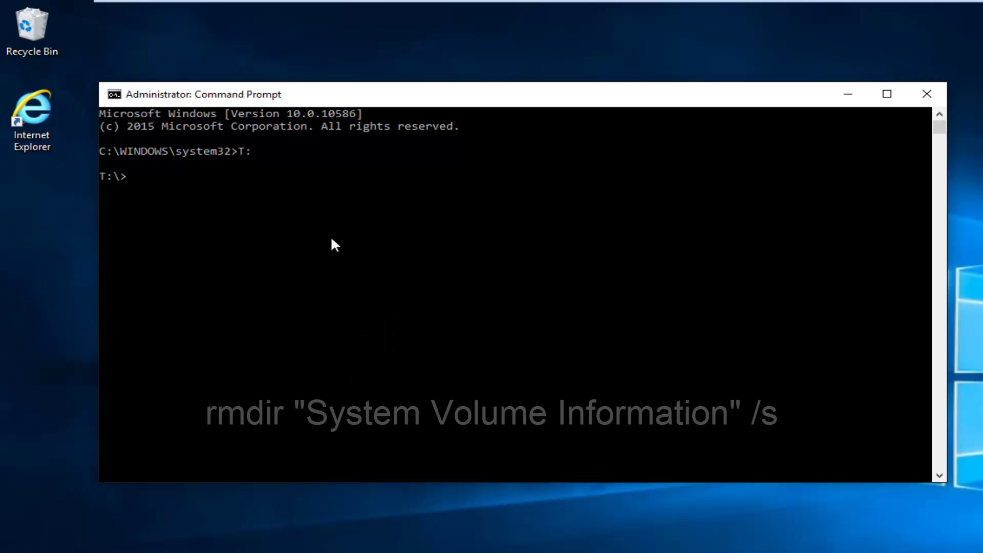
- Run rmdir "System Volume Information" /s and confirm the deletion with y
type("rmdir")
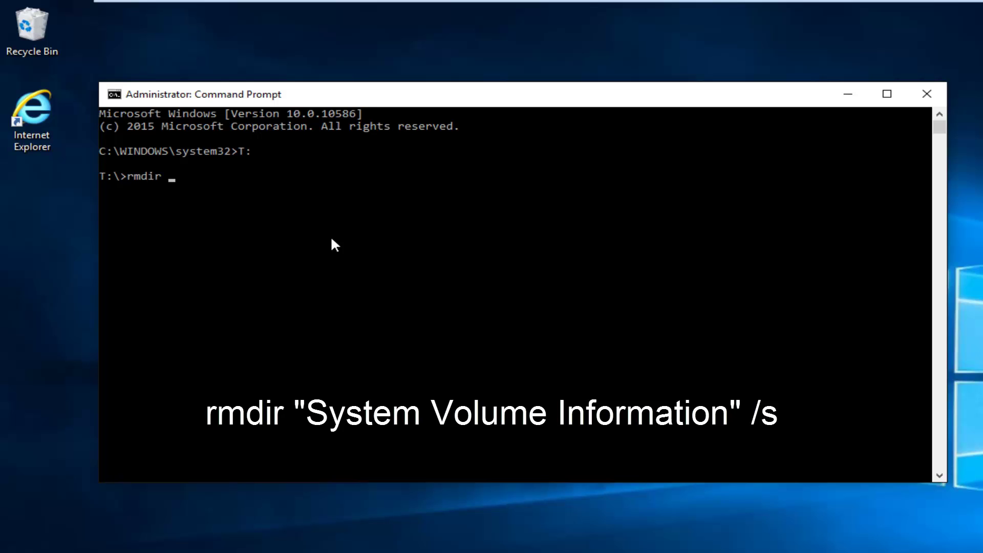
type(" \"System")
type("Volume Informa")
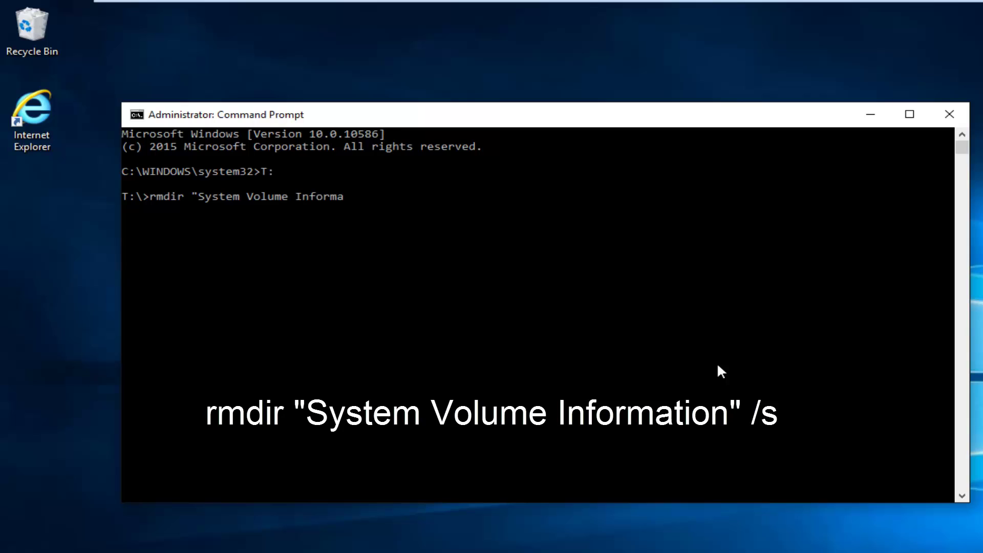
type("tion\"")
type("/s")
key("Return")
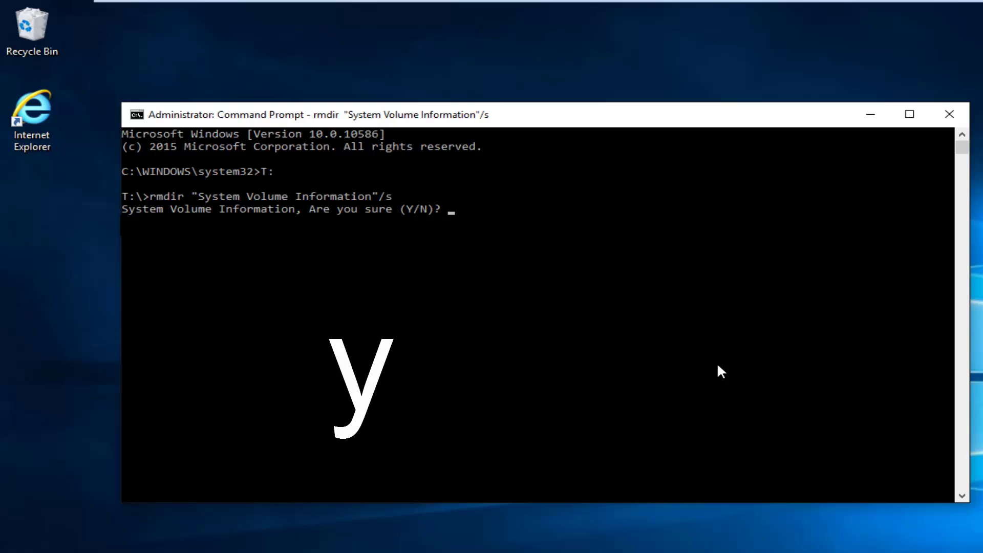
type("y")
key("Return")
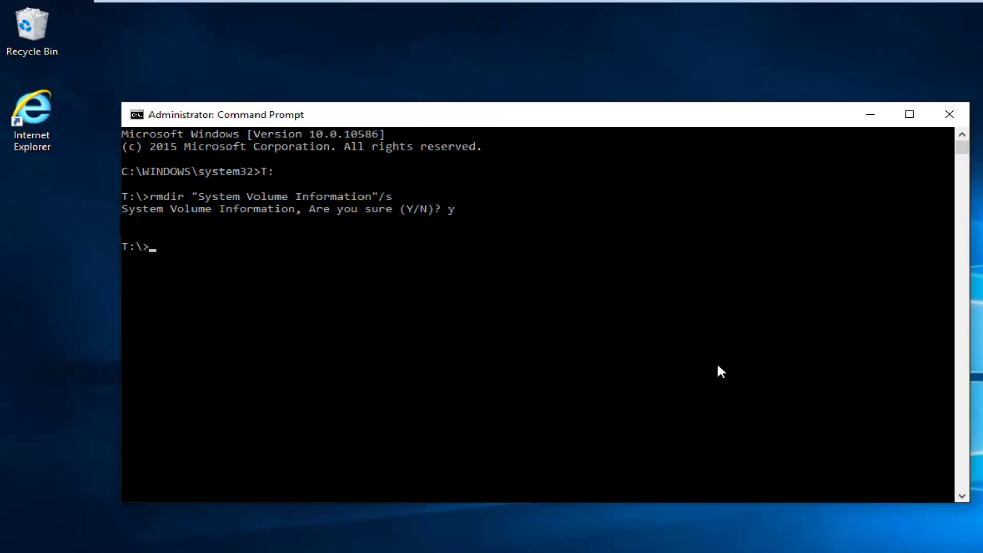